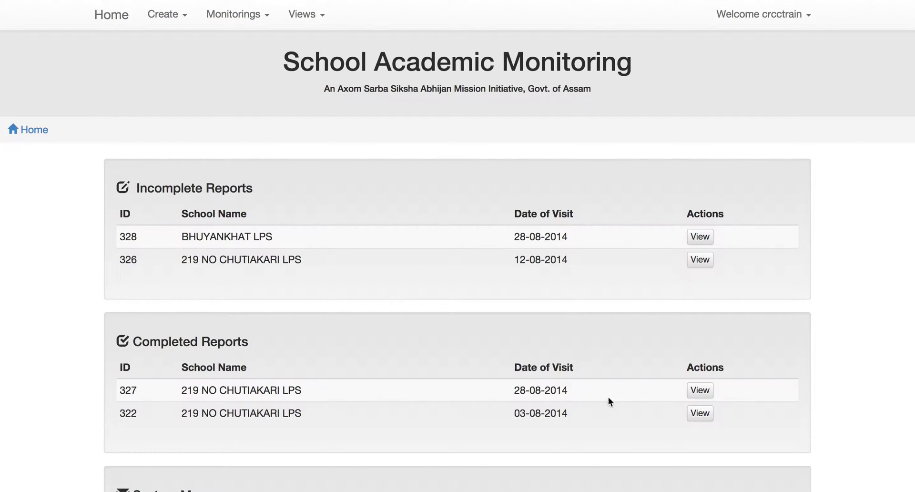
Open completed report 327, examine its indicator status, basic information and teacher and student attendance, and return to the report lists.
click(694, 393)
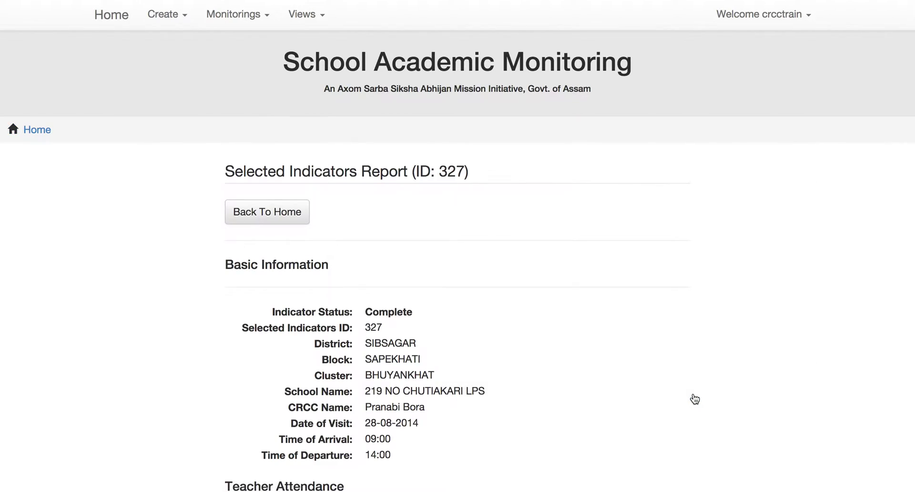
scroll(748, 339, down, 3)
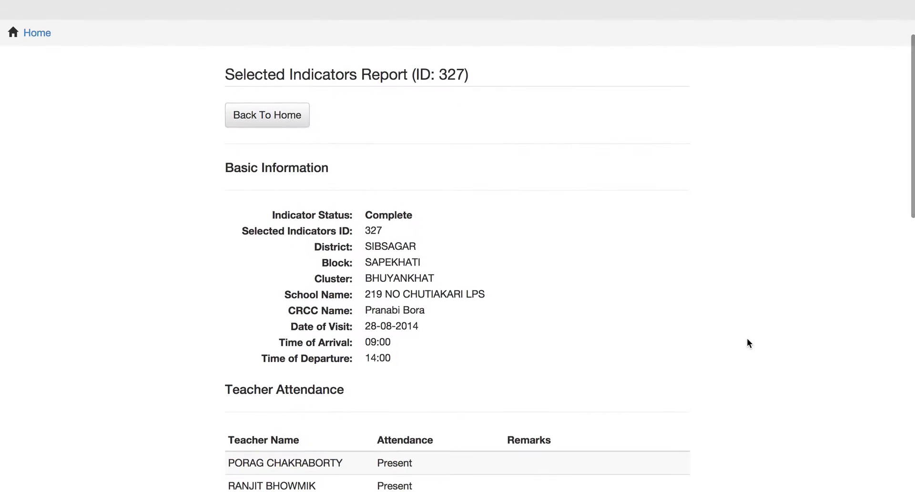
scroll(748, 339, down, 2)
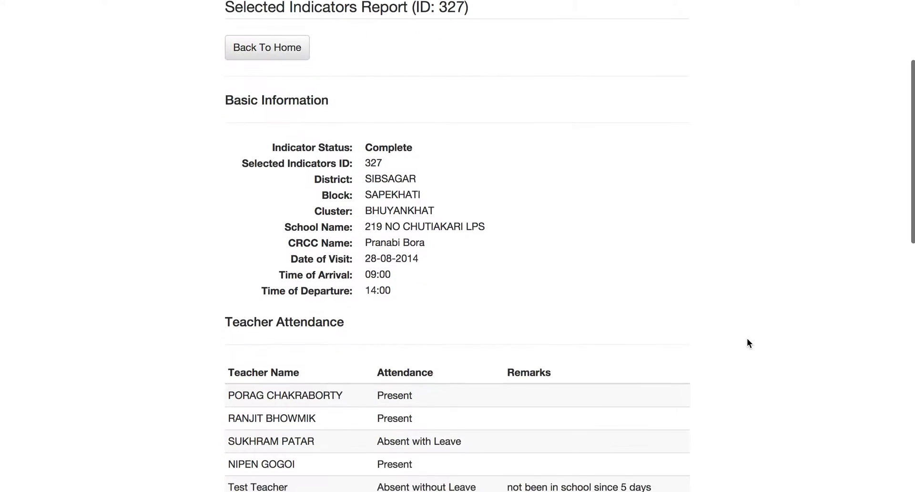
scroll(748, 343, down, 1)
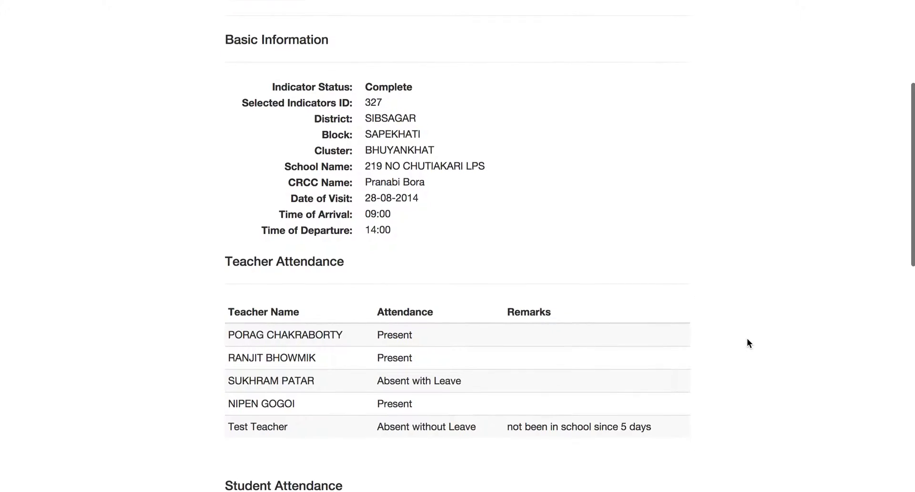
scroll(747, 342, up, 2)
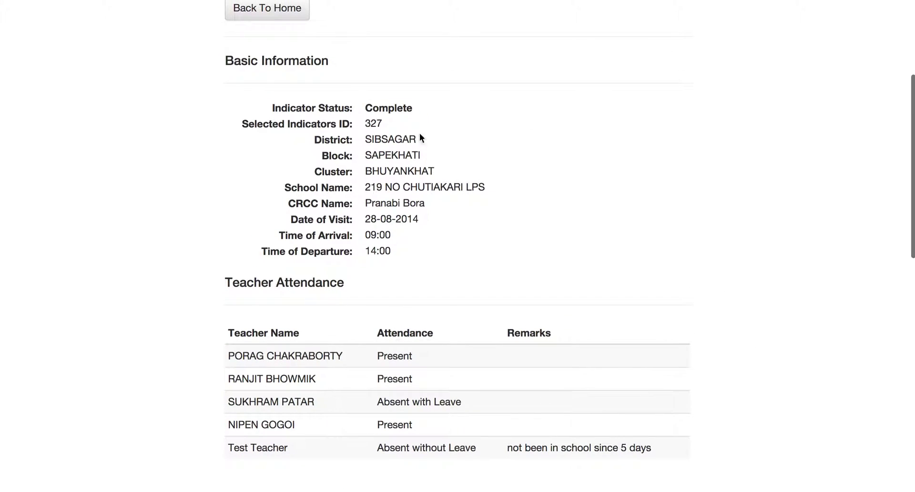
scroll(493, 267, down, 3)
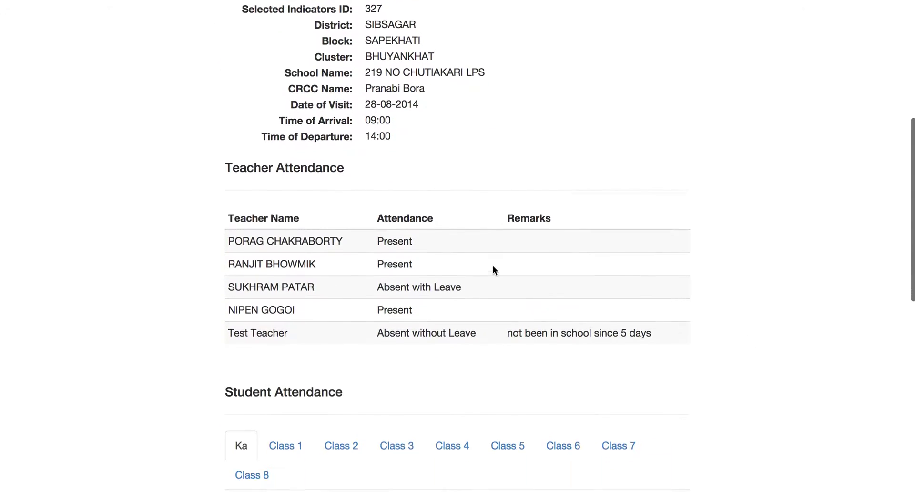
scroll(493, 270, down, 6)
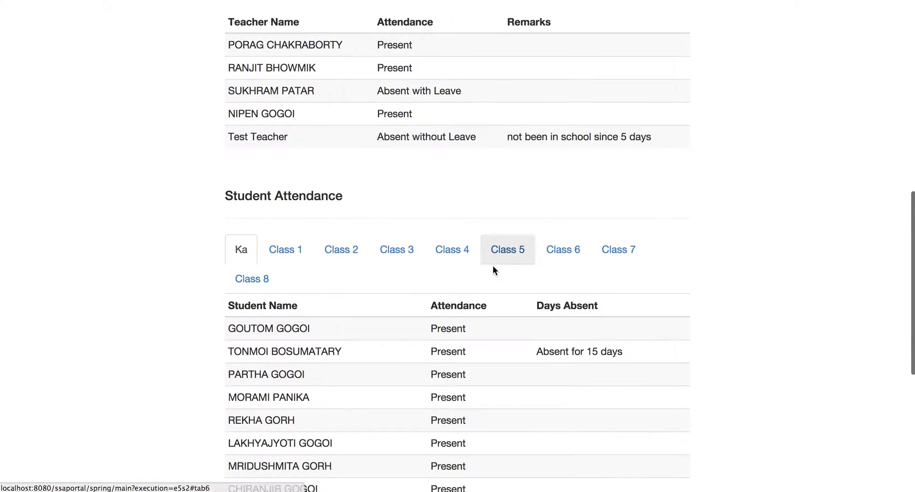
scroll(492, 270, up, 11)
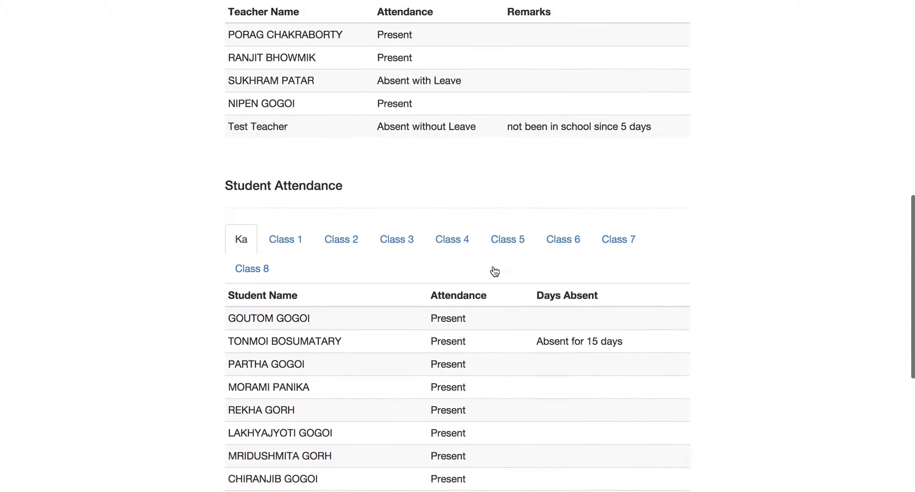
scroll(493, 270, up, 1)
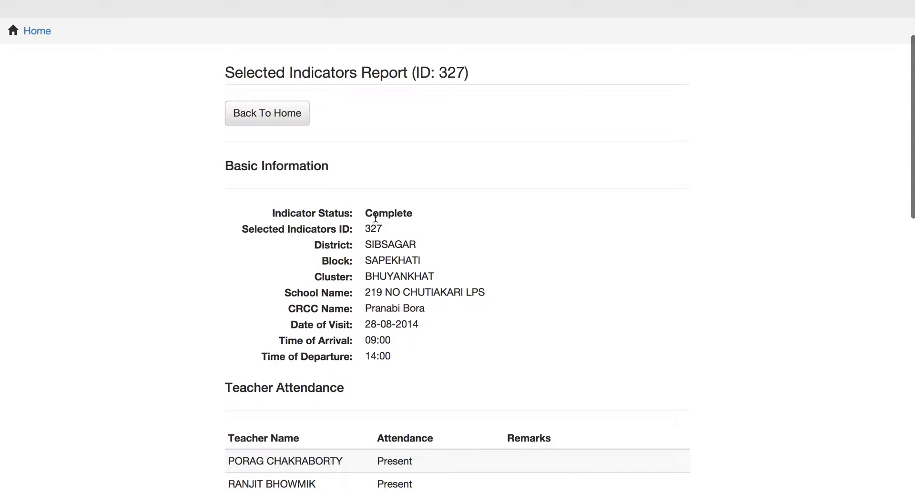
drag(367, 213, 413, 214)
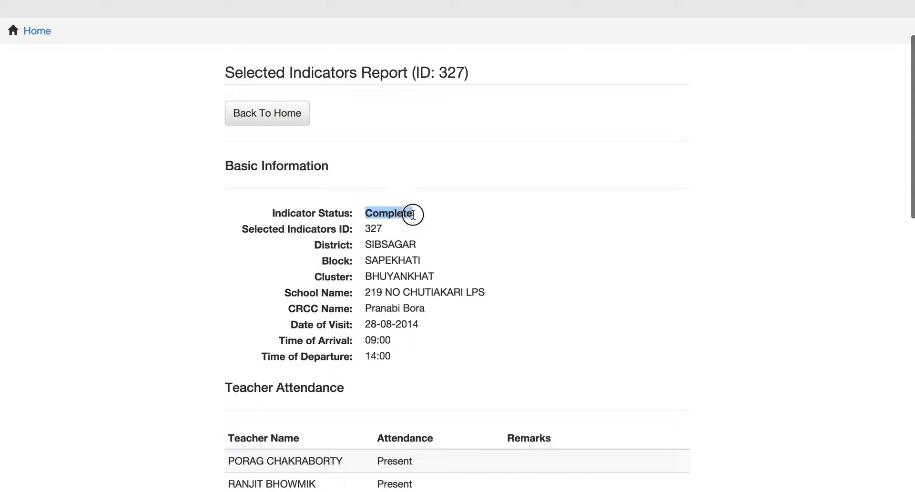
click(293, 113)
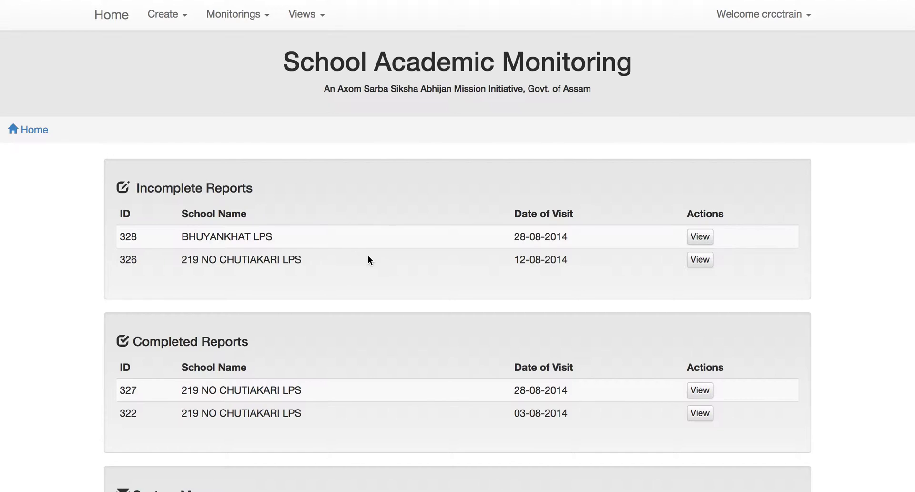
Open incomplete report 328 for BHUYANKHAT LPS and continue editing it in the Selected Indicators Form.
click(708, 240)
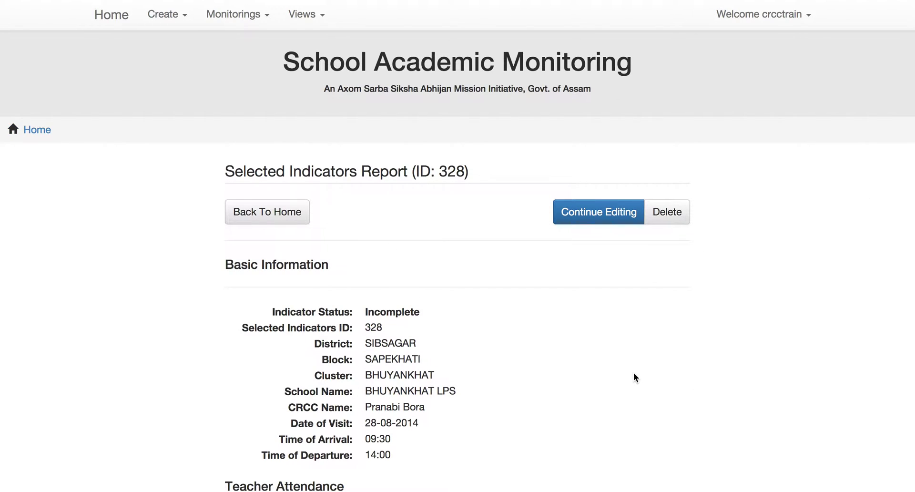
scroll(650, 351, down, 3)
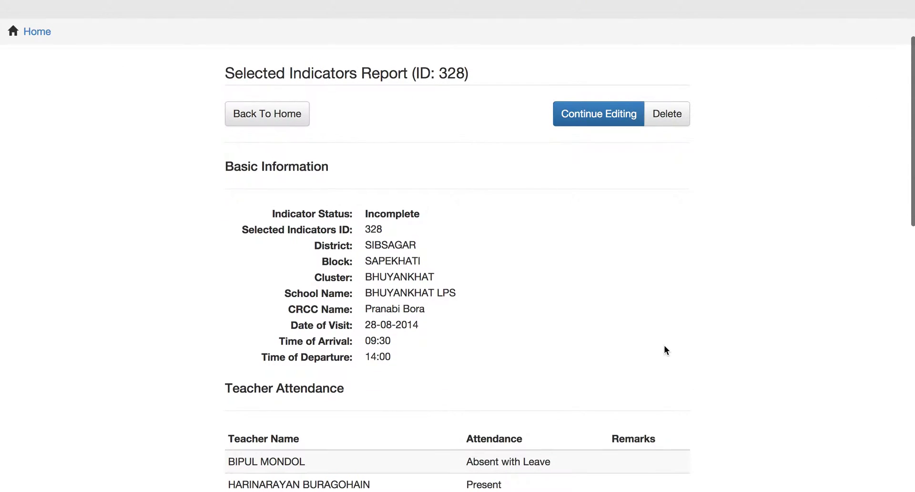
drag(366, 232, 383, 233)
click(559, 246)
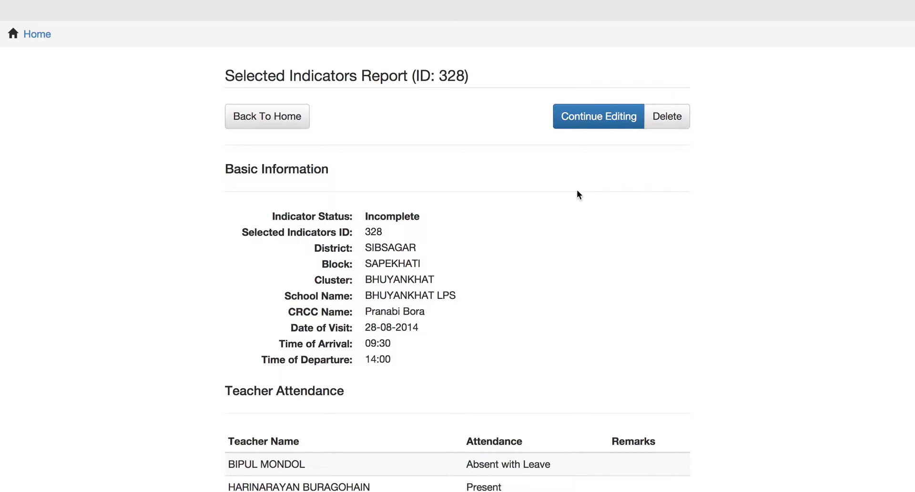
click(602, 117)
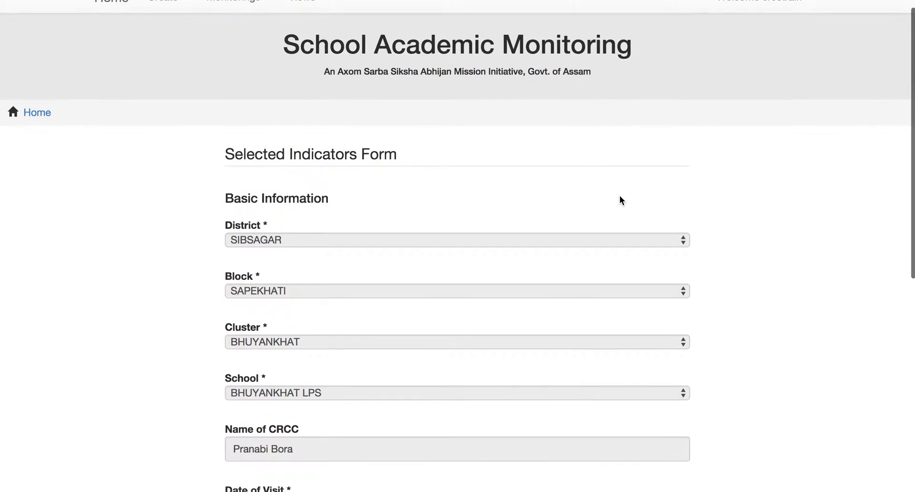
Review the form's basic information, visit date and arrival time, and proceed to the Teacher Attendance section.
scroll(621, 197, down, 2)
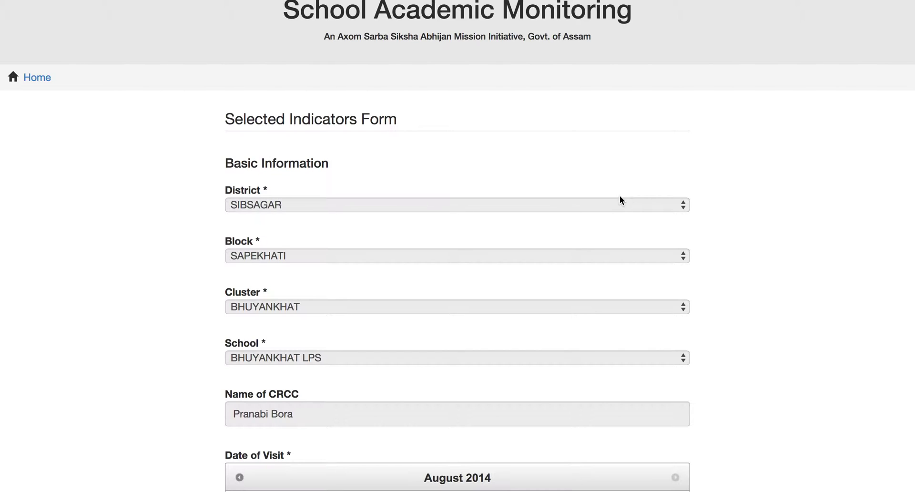
scroll(620, 197, down, 5)
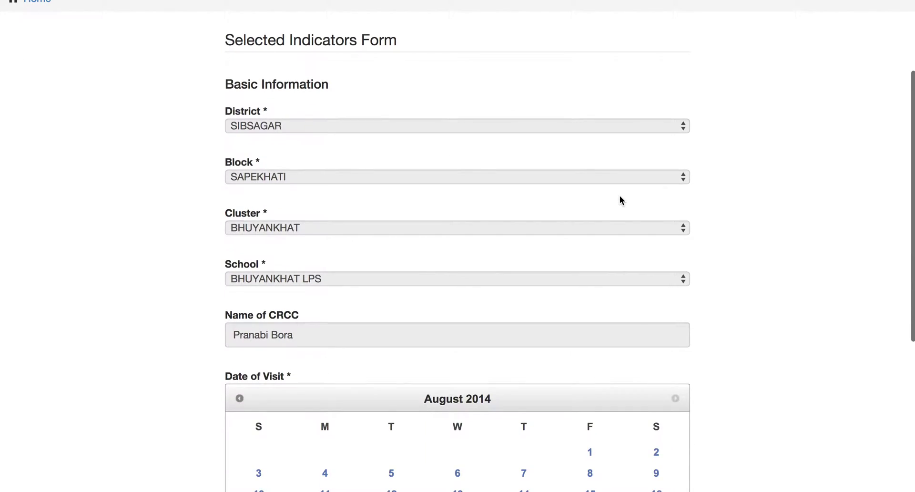
scroll(619, 199, down, 1)
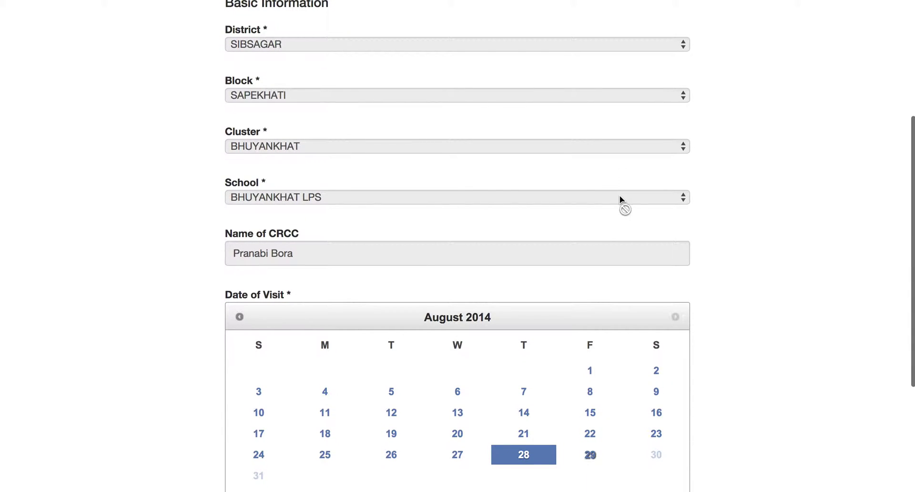
scroll(619, 197, down, 3)
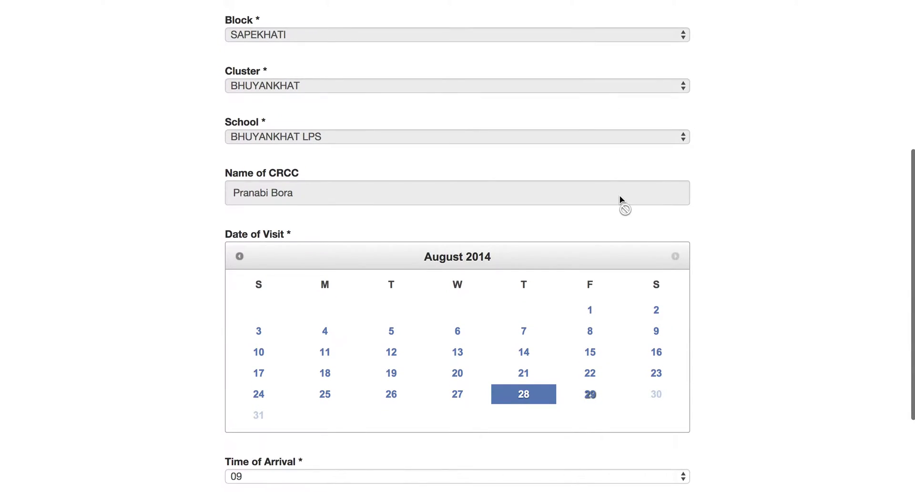
scroll(619, 195, down, 2)
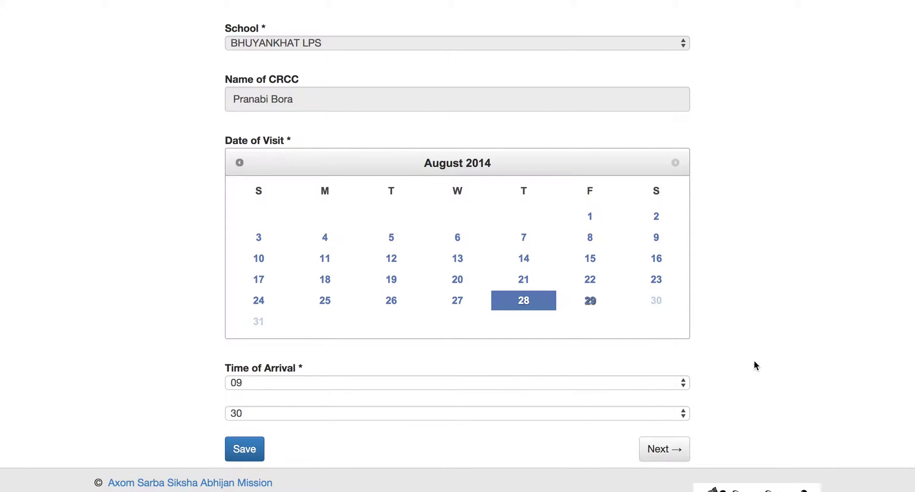
scroll(755, 362, up, 3)
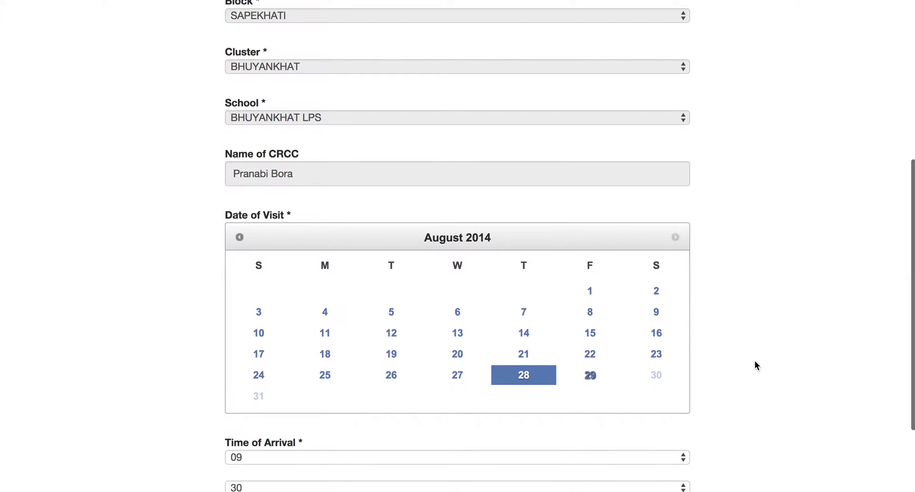
scroll(755, 362, down, 1)
scroll(754, 360, down, 3)
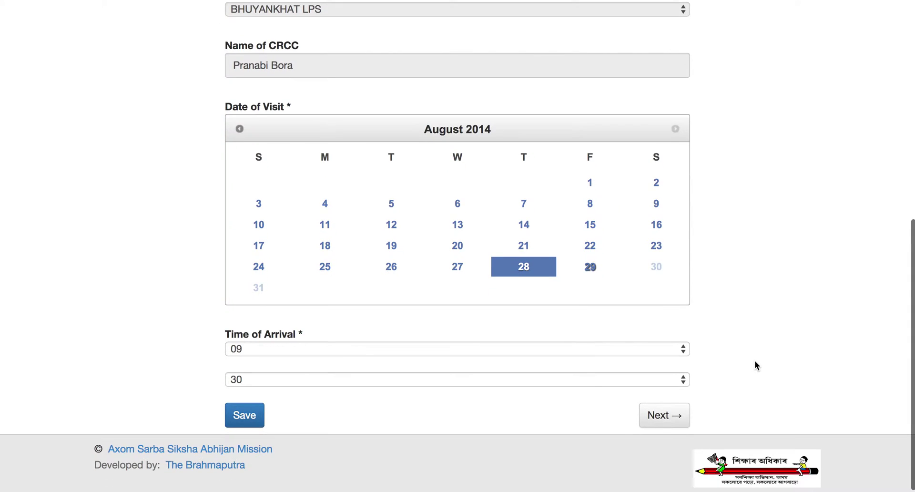
click(671, 416)
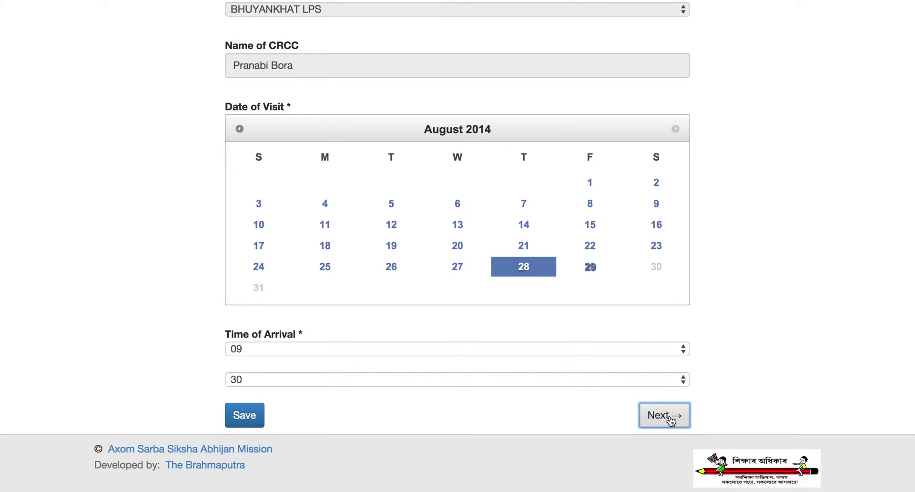
Set the first listed teacher's attendance to Present and proceed to the Student Attendance section.
scroll(671, 419, down, 4)
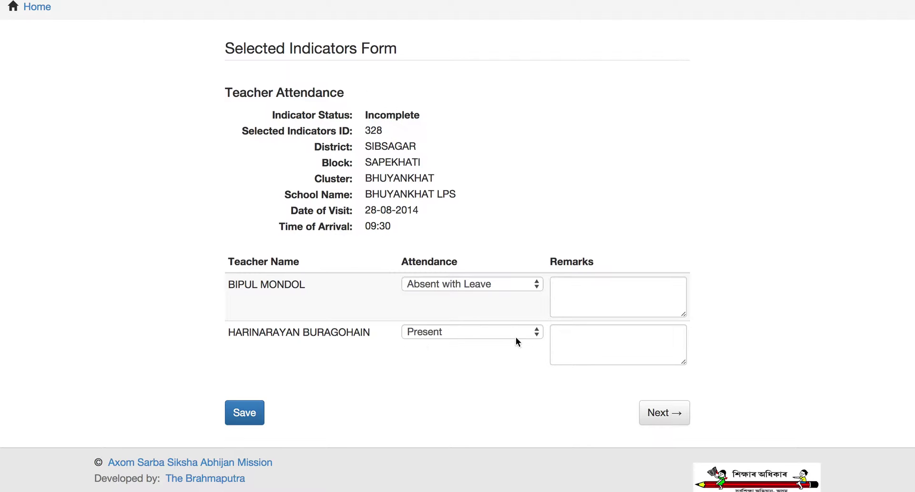
click(473, 285)
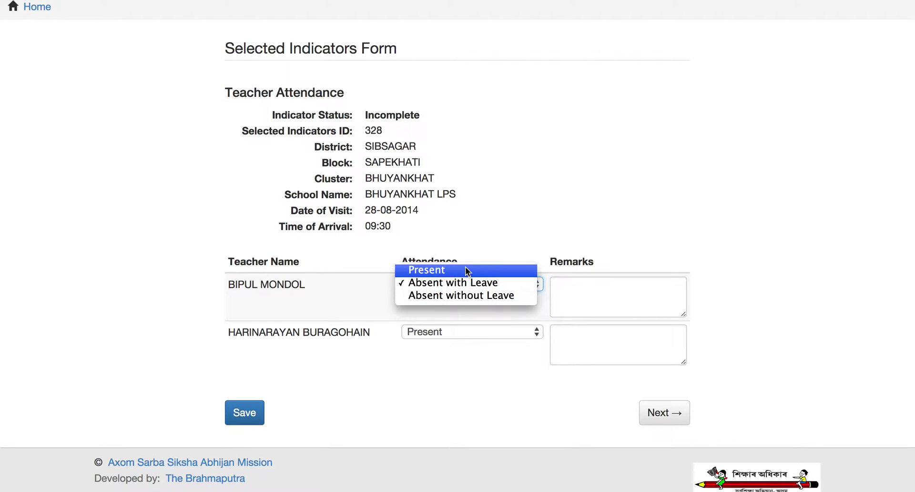
click(466, 267)
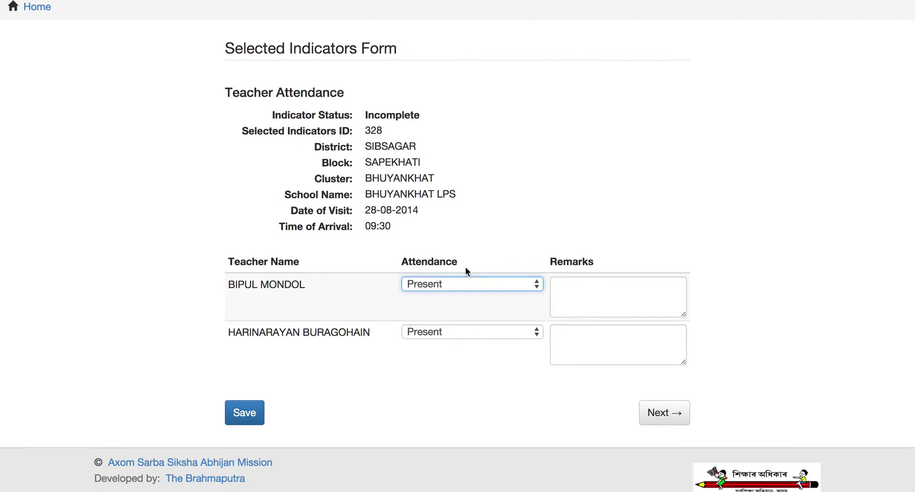
click(669, 414)
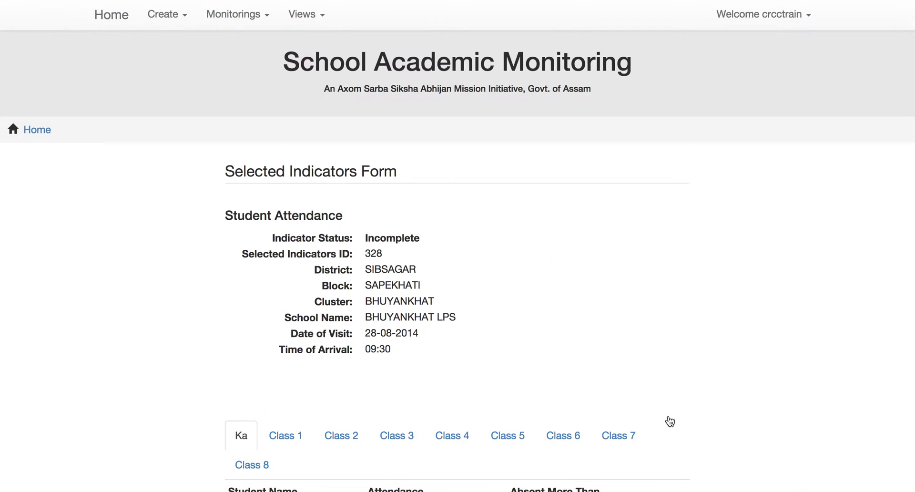
Look through the Ka student attendance and mark the first five students of Class 1 as Present.
scroll(670, 421, down, 4)
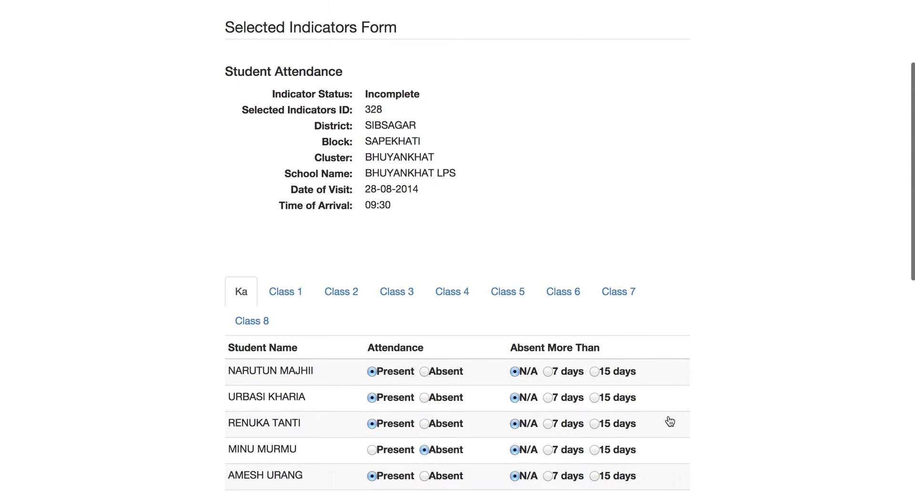
scroll(670, 421, down, 4)
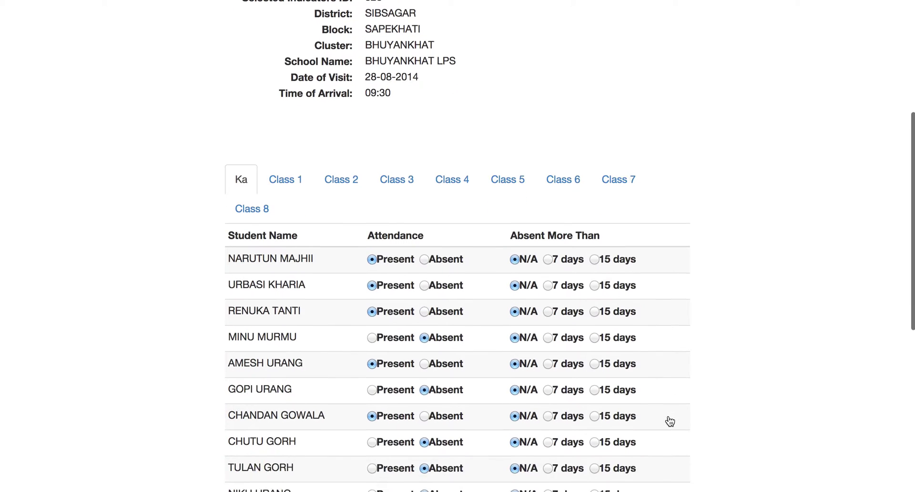
scroll(669, 421, down, 1)
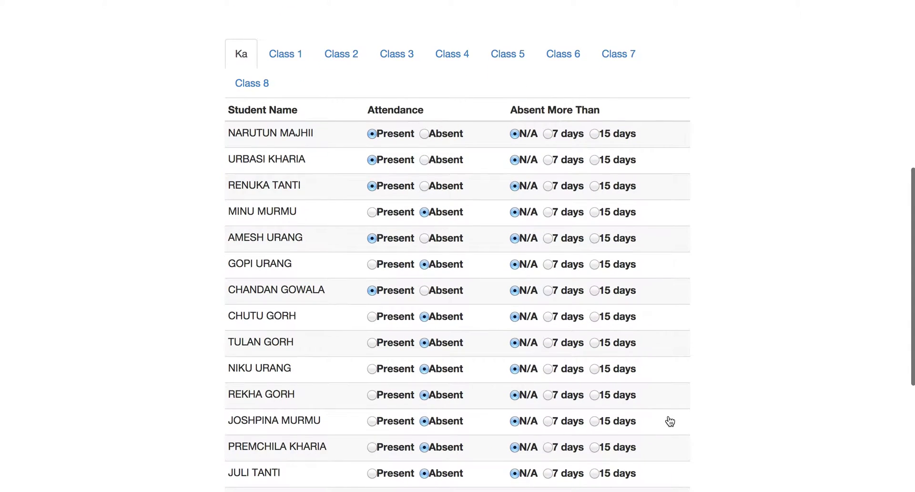
scroll(670, 421, down, 2)
scroll(669, 421, up, 1)
scroll(670, 421, up, 1)
click(288, 96)
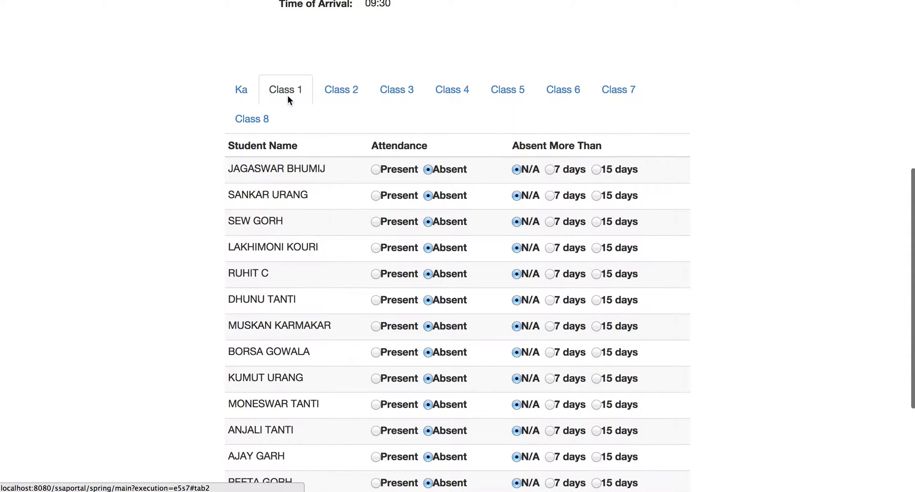
click(376, 169)
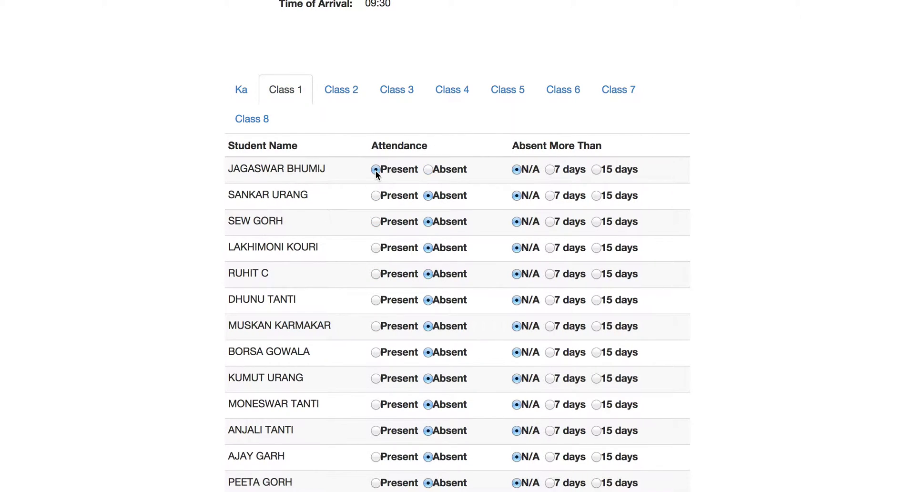
click(377, 197)
click(375, 222)
click(378, 250)
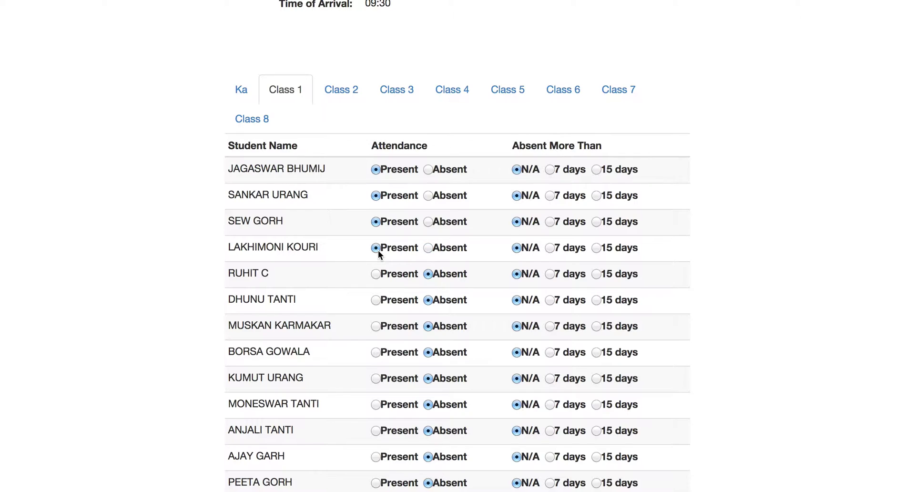
click(376, 276)
scroll(377, 281, down, 5)
scroll(553, 306, up, 4)
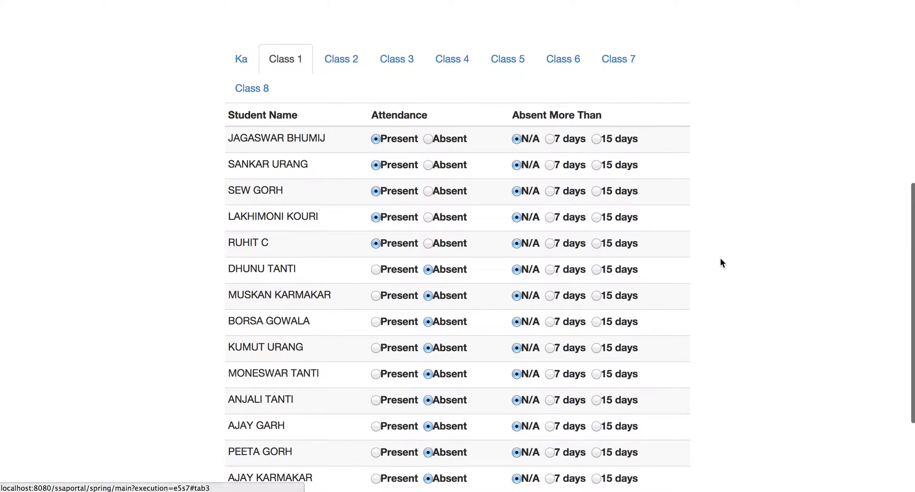
scroll(721, 262, down, 4)
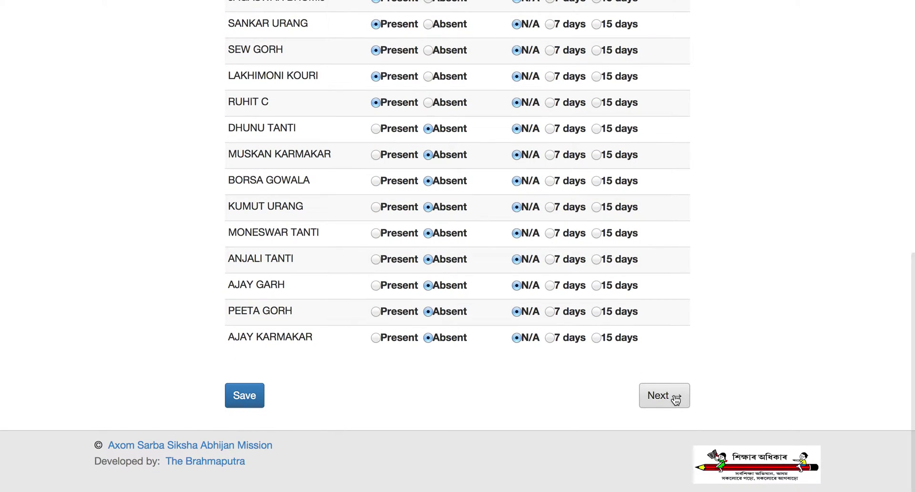
Proceed to the Review and Submit page and check the report's basic information and teacher attendance.
click(675, 399)
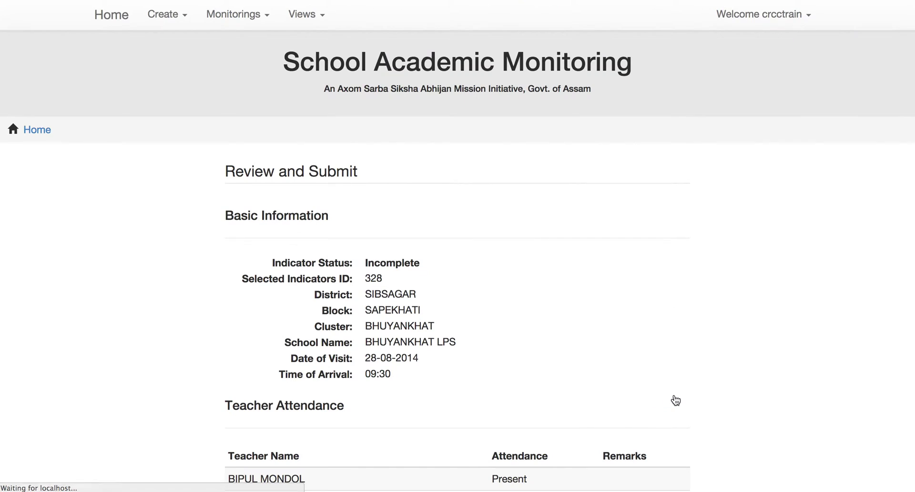
scroll(659, 337, down, 5)
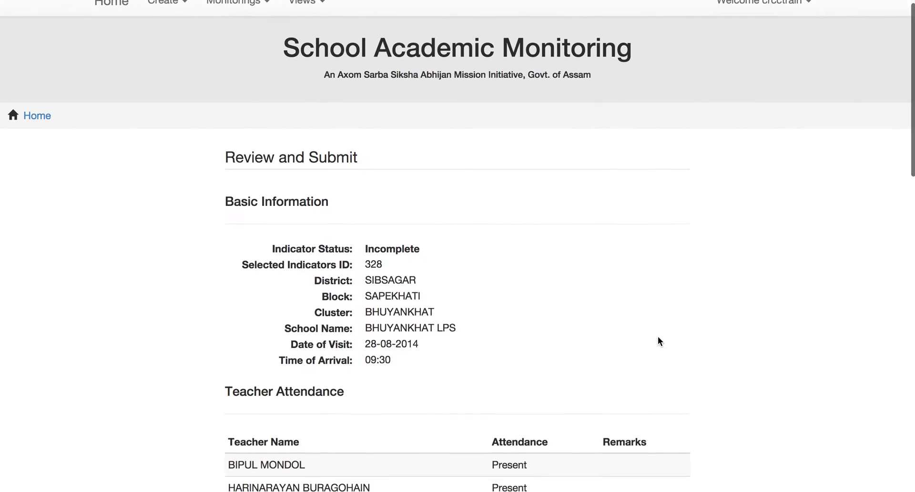
scroll(658, 337, down, 3)
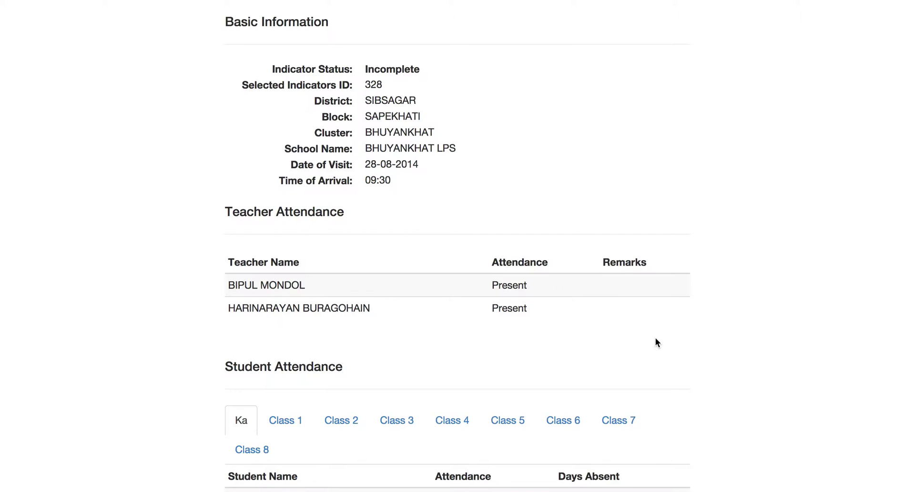
drag(226, 285, 544, 286)
click(548, 308)
Review the student attendance summary for Ka and Class 1, checking the Class 1 students marked Present.
scroll(522, 287, down, 6)
scroll(522, 287, down, 1)
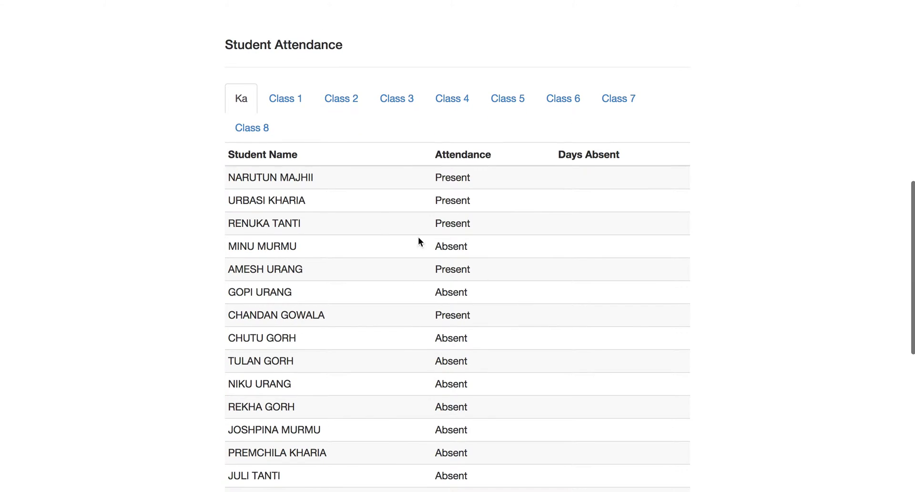
click(295, 107)
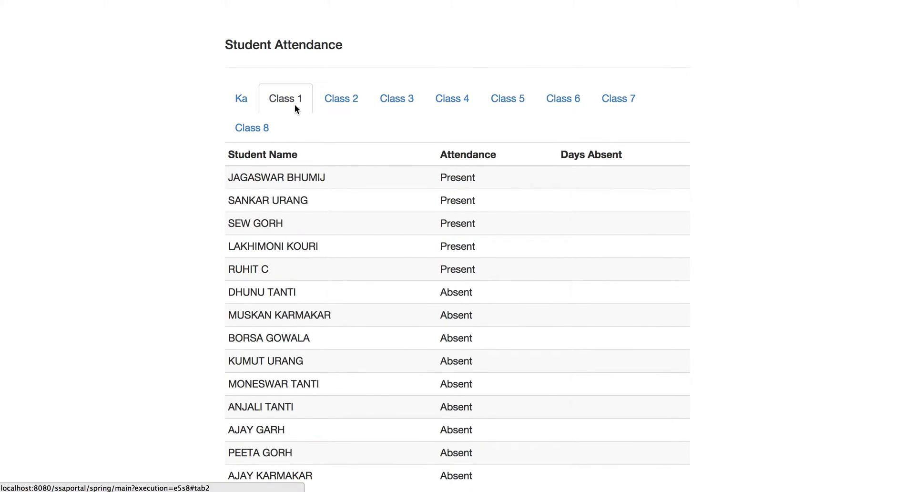
drag(437, 177, 479, 272)
click(777, 330)
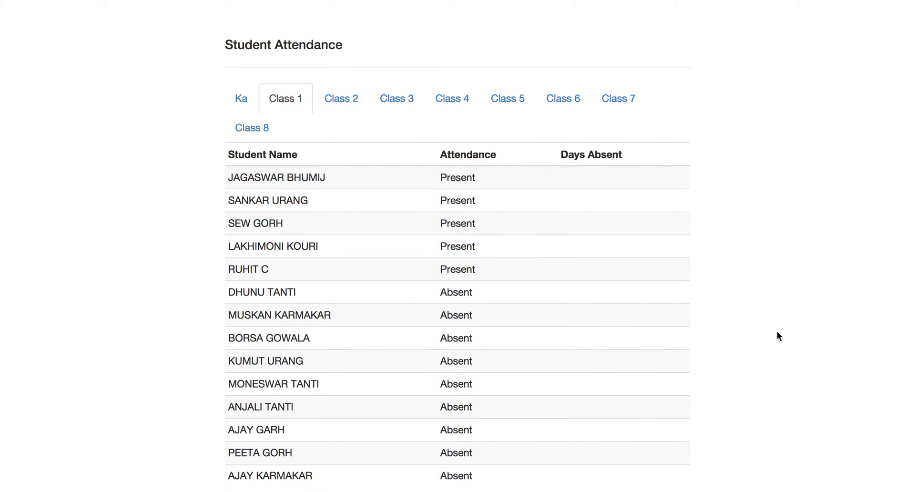
Certify the report by entering the account's user ID in the certification field and submit it as final.
scroll(777, 331, down, 5)
scroll(777, 331, down, 1)
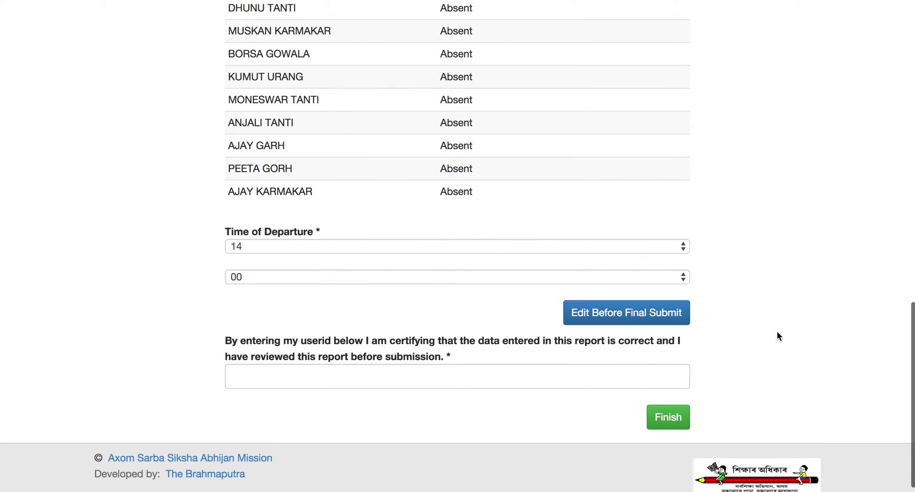
click(489, 379)
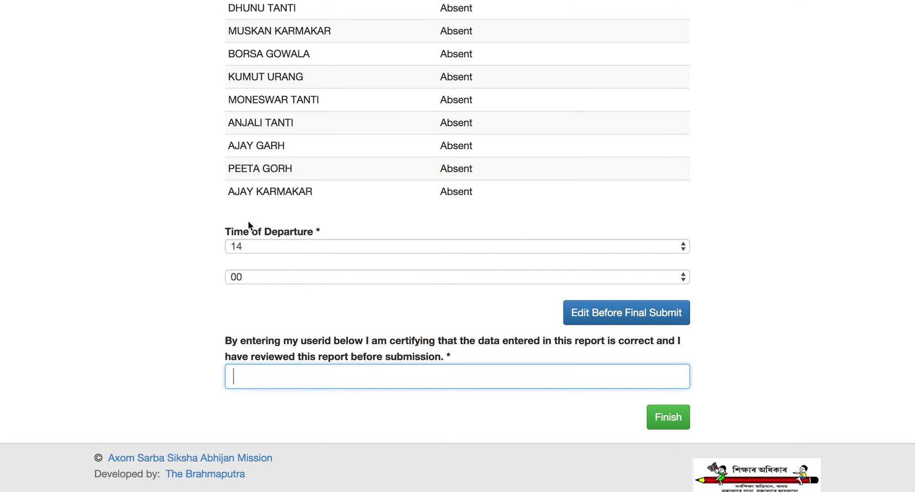
click(275, 376)
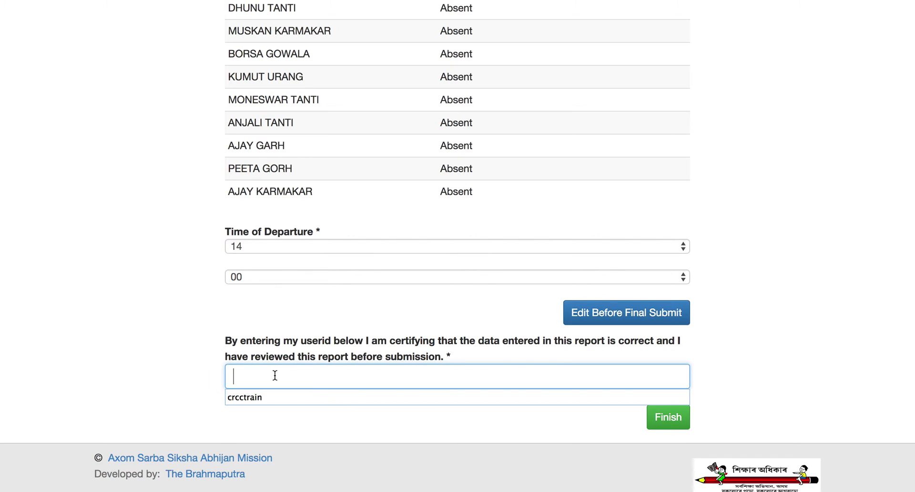
click(256, 399)
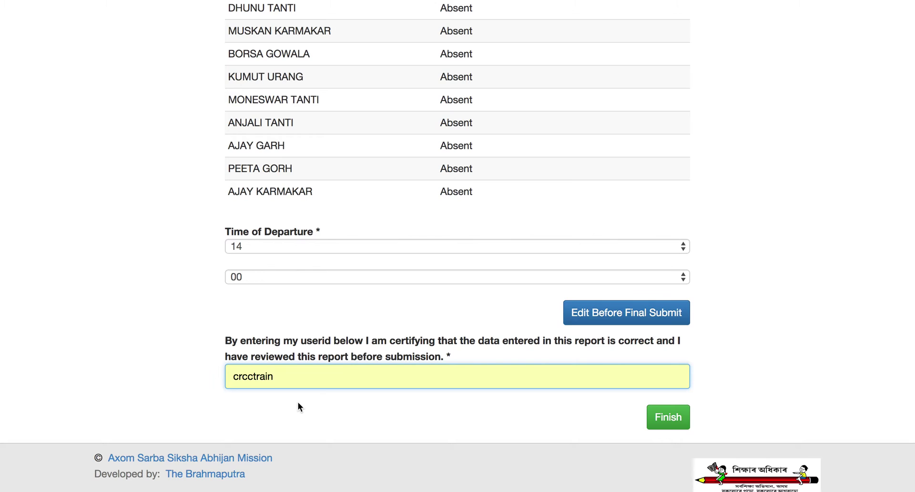
click(677, 422)
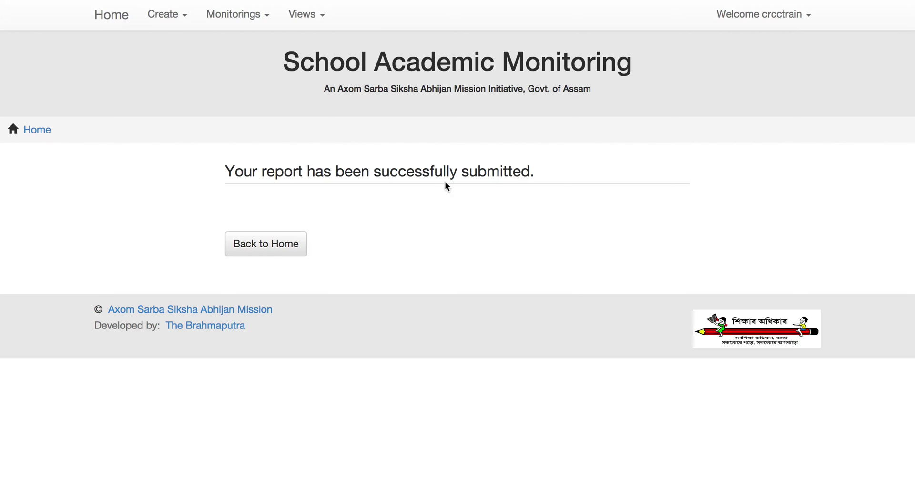
Return to the home page and check the Completed Reports list for report 328 of BHUYANKHAT LPS.
click(280, 250)
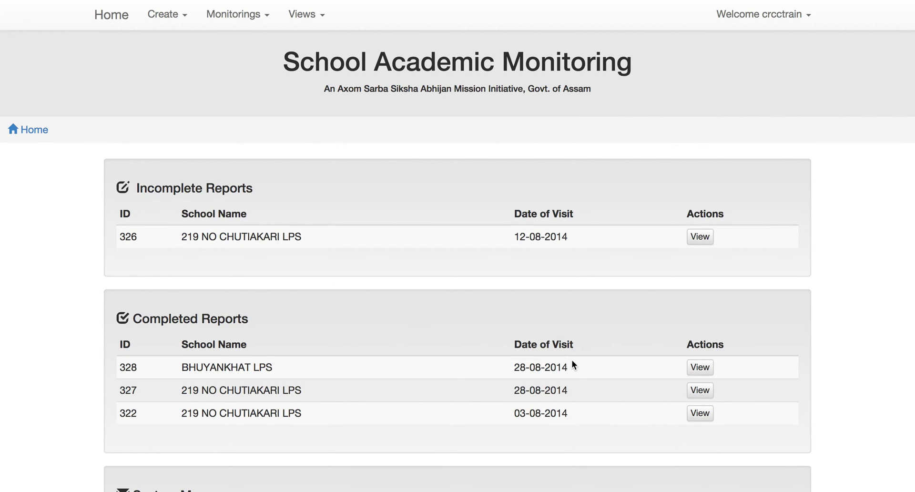
click(120, 368)
drag(120, 368, 739, 368)
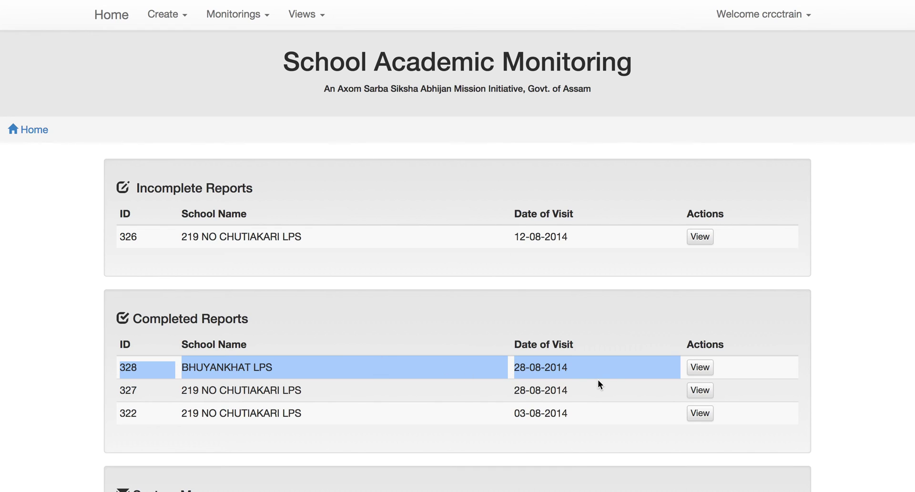
click(745, 385)
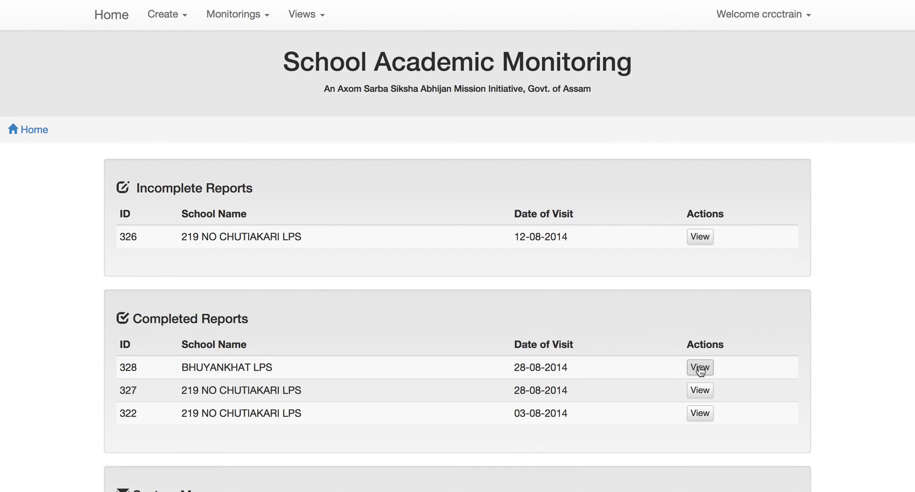